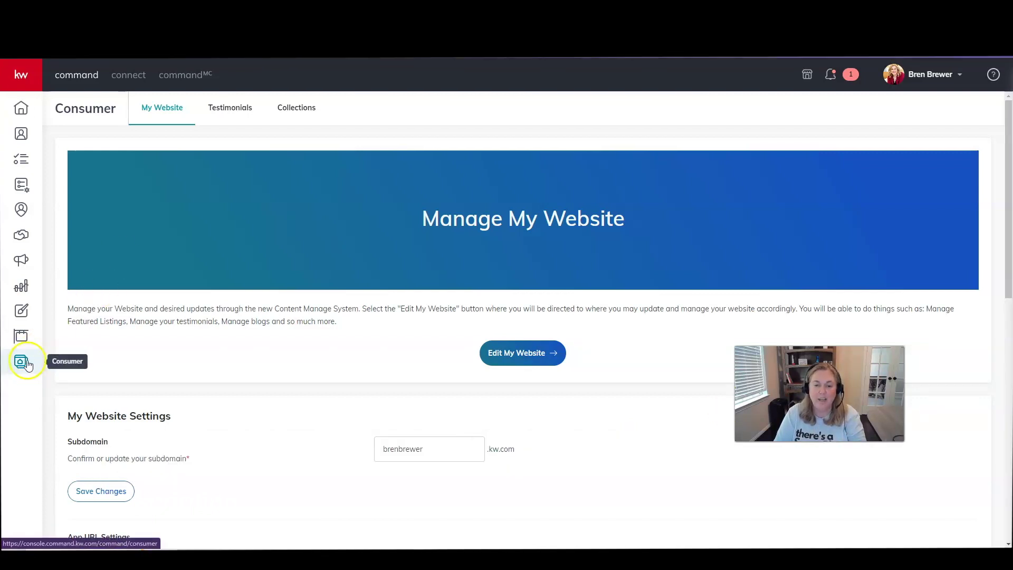
# Step: Launch the Agent Sites CMS dashboard from KW Command's Edit My Website button
pyautogui.click(519, 357)
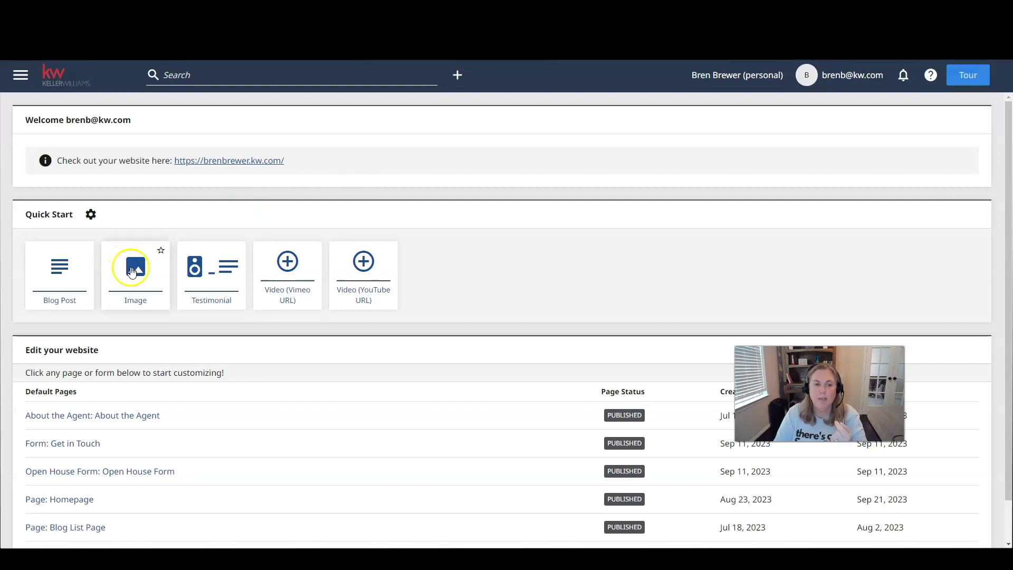
# Step: Create an image item and upload mortgage-149882_1280.png from the Video Assets folder
pyautogui.click(105, 268)
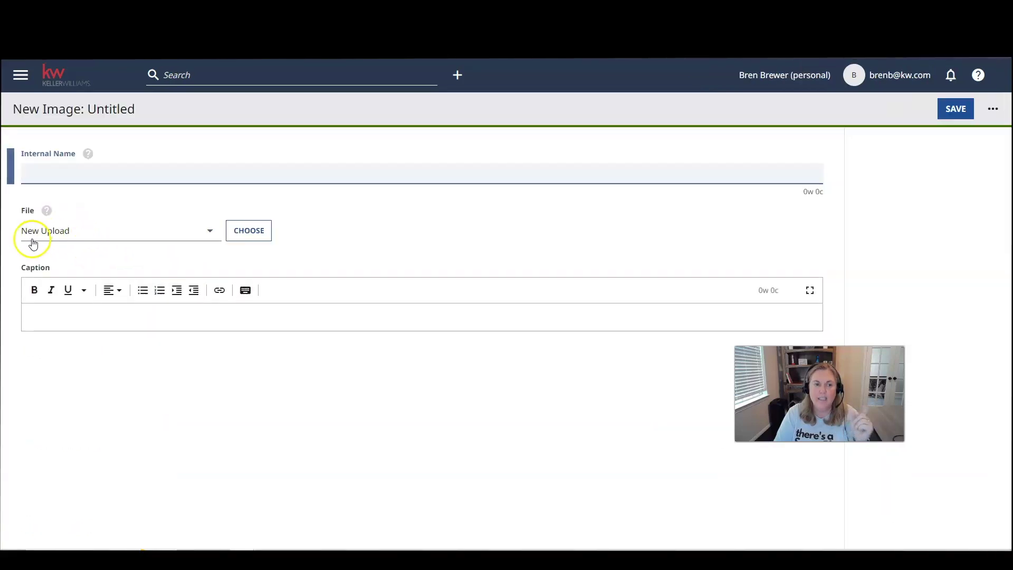
pyautogui.click(245, 232)
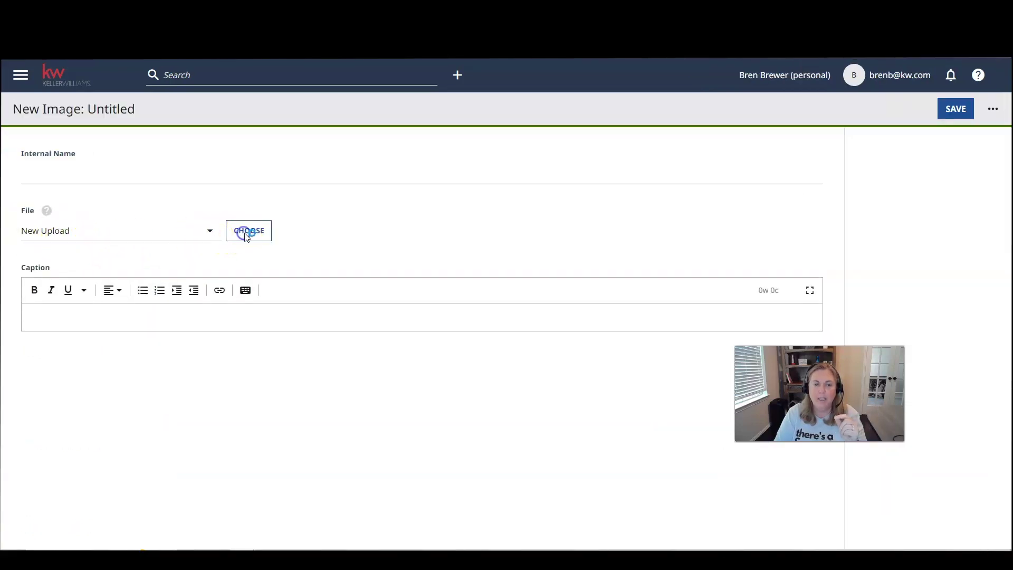
pyautogui.click(50, 86)
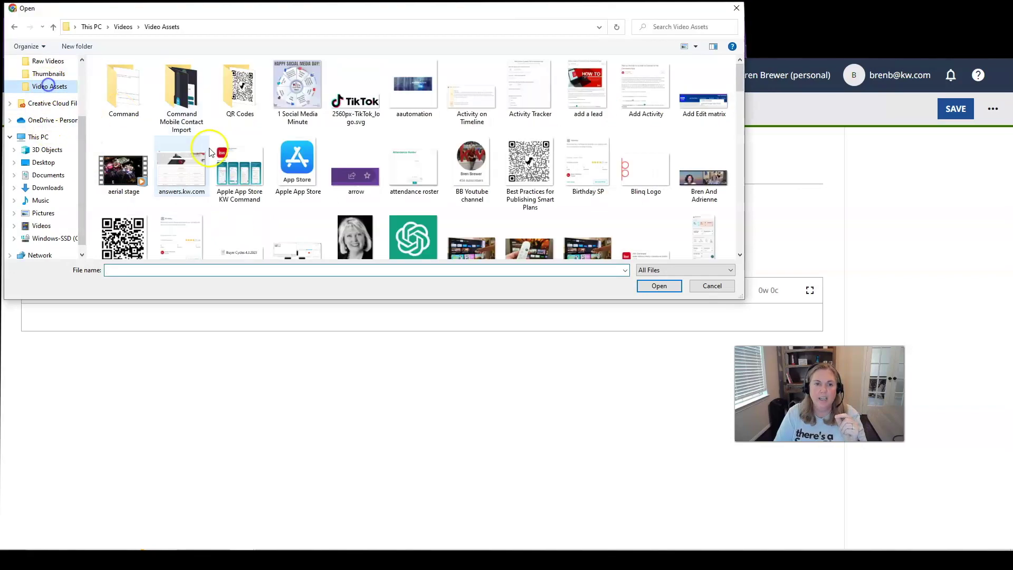
pyautogui.scroll(-1, 369, 154)
pyautogui.scroll(-5, 389, 156)
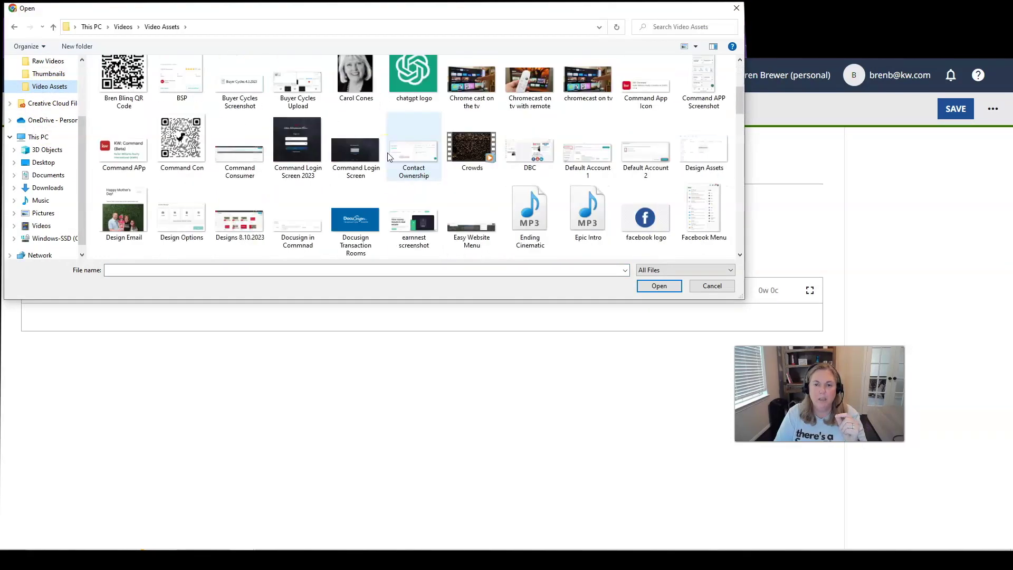
pyautogui.scroll(-12, 388, 156)
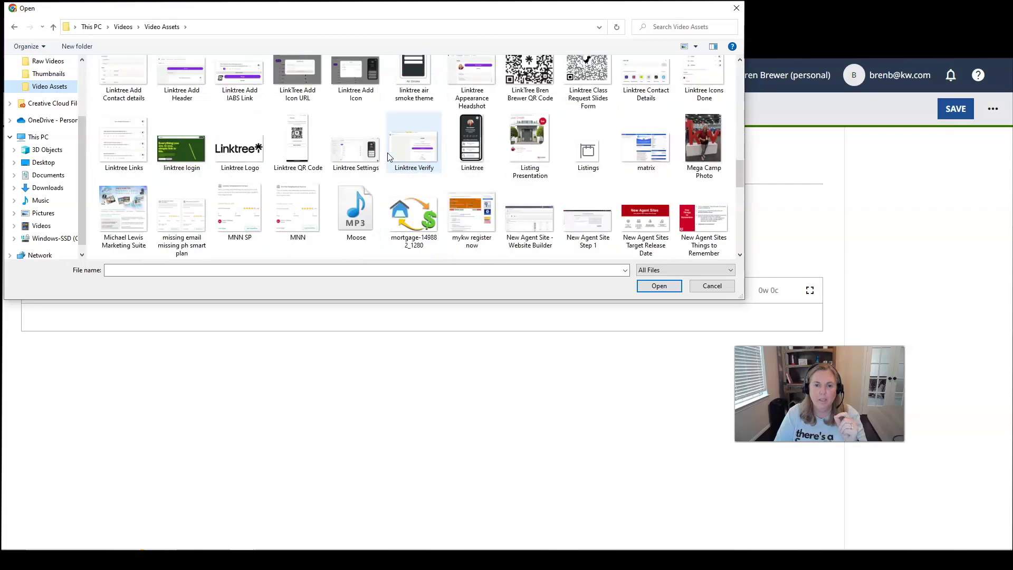
pyautogui.click(414, 215)
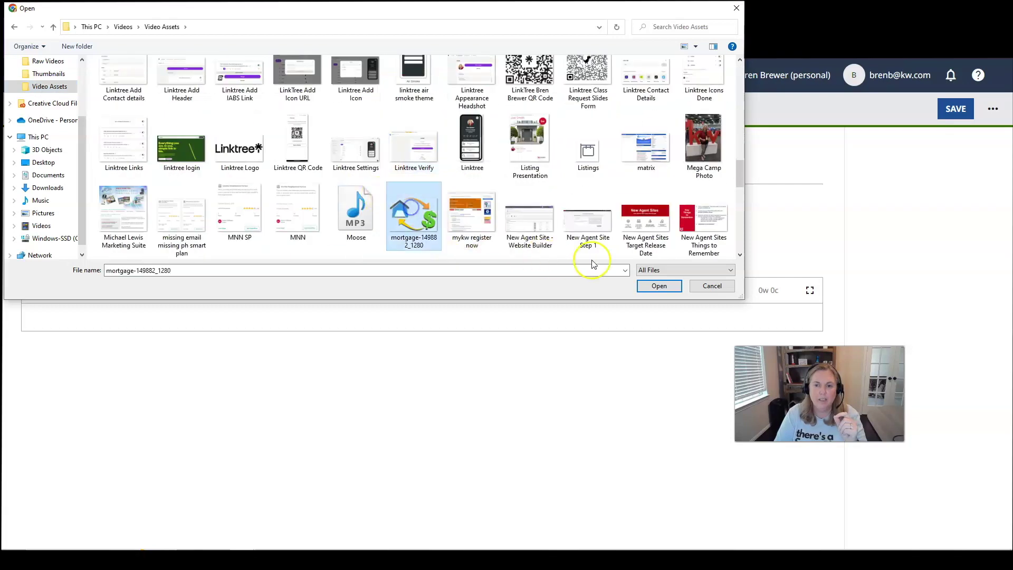
pyautogui.click(658, 285)
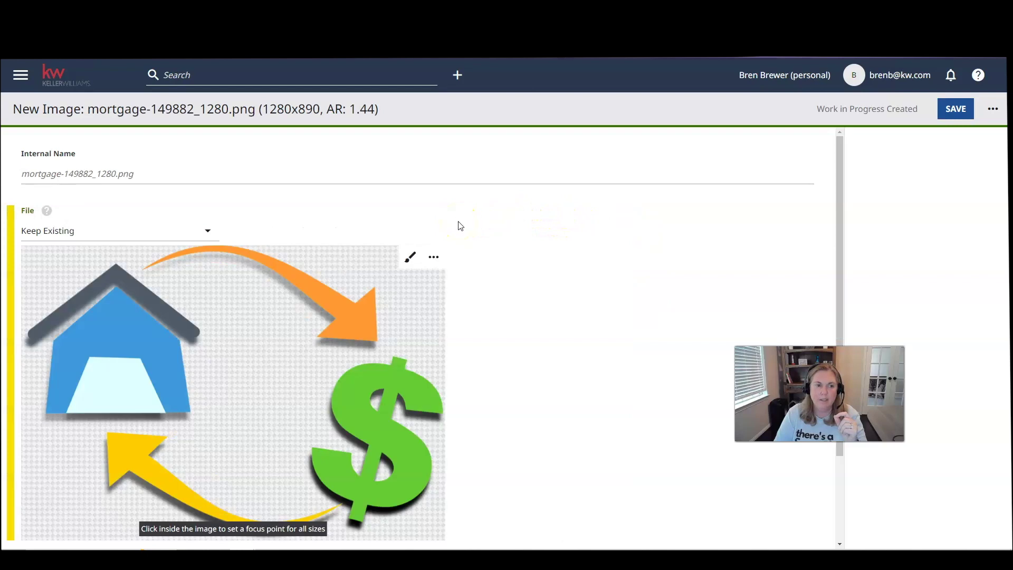
# Step: Caption the mortgage image 'Mortgage', save it, and return to the CMS dashboard
pyautogui.scroll(-2, 459, 223)
pyautogui.click(216, 515)
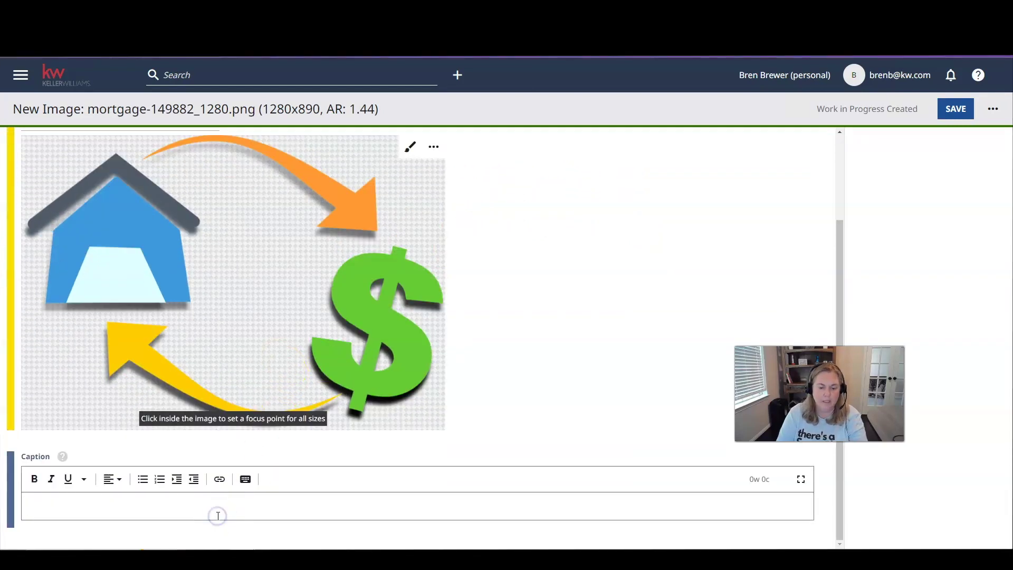
pyautogui.write('Mor')
pyautogui.press('BackSpace')
pyautogui.press('BackSpace')
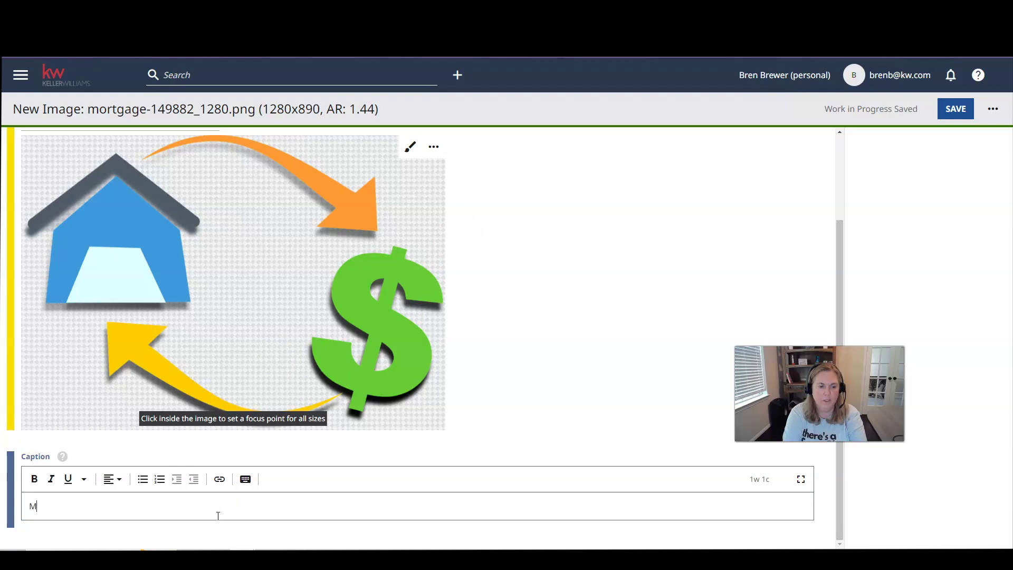
pyautogui.write('ortgage')
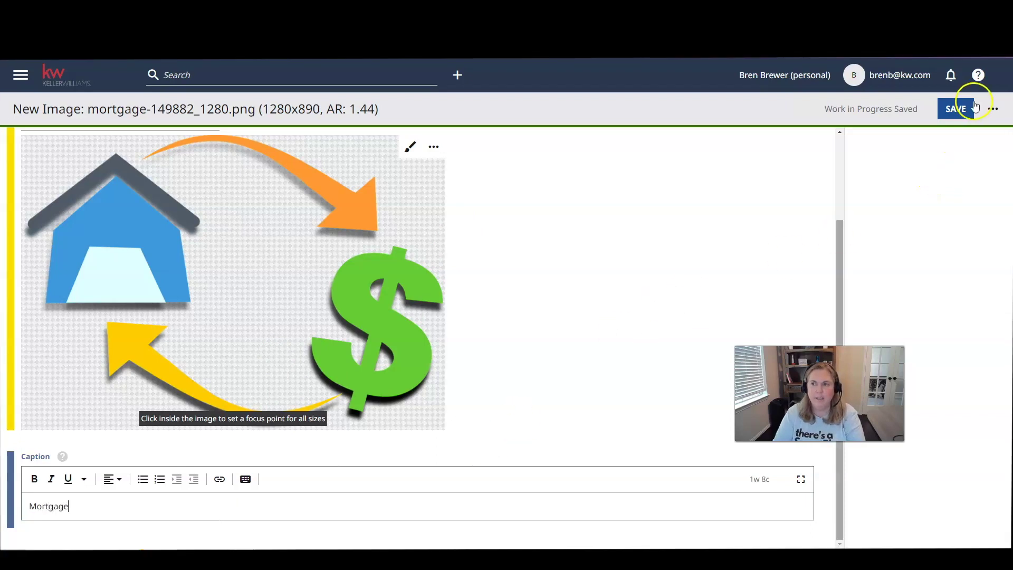
pyautogui.click(958, 110)
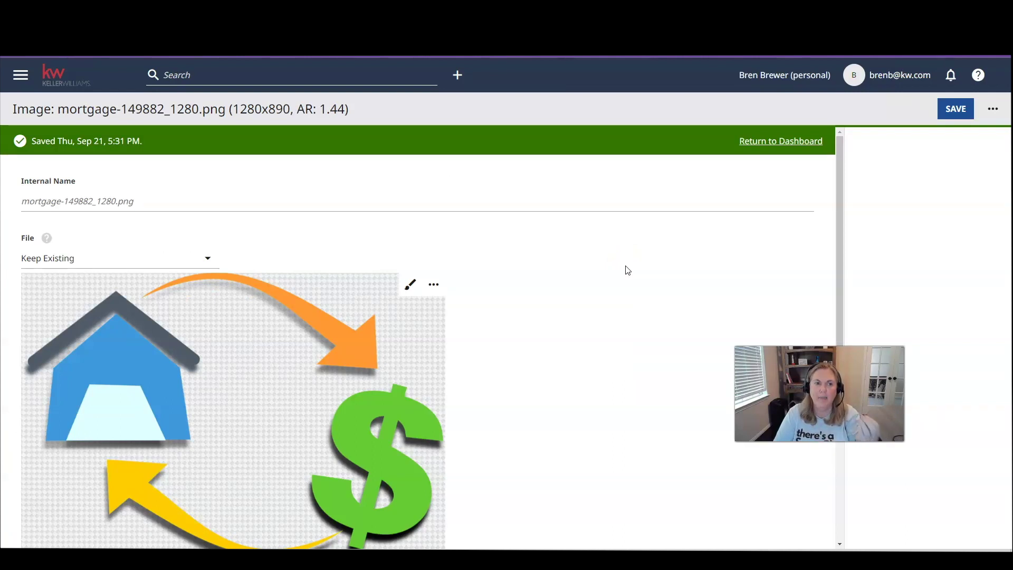
pyautogui.click(781, 143)
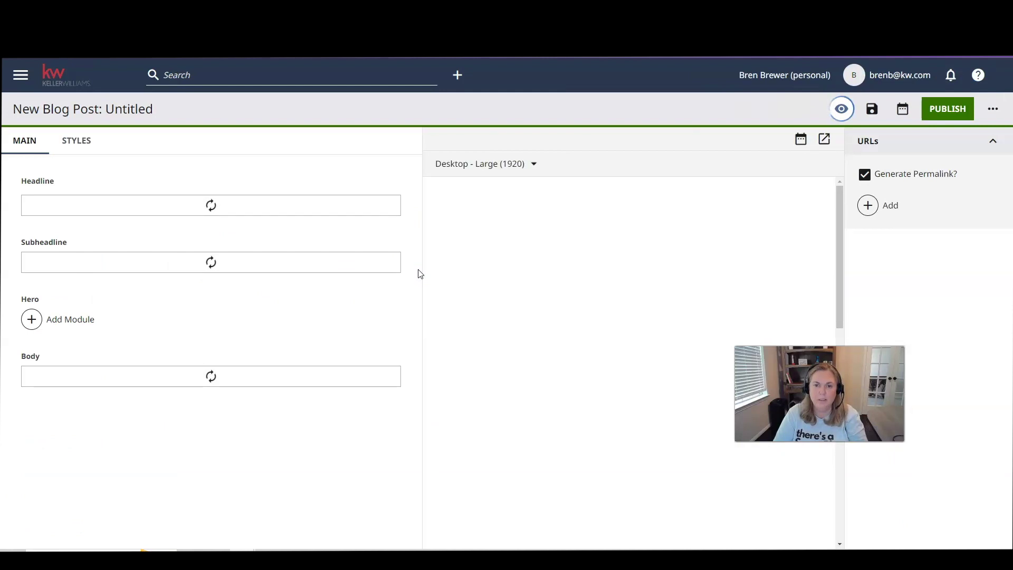
# Step: Start a new blog post from the Blog Post Quick Start tile and review its empty fields
pyautogui.click(68, 218)
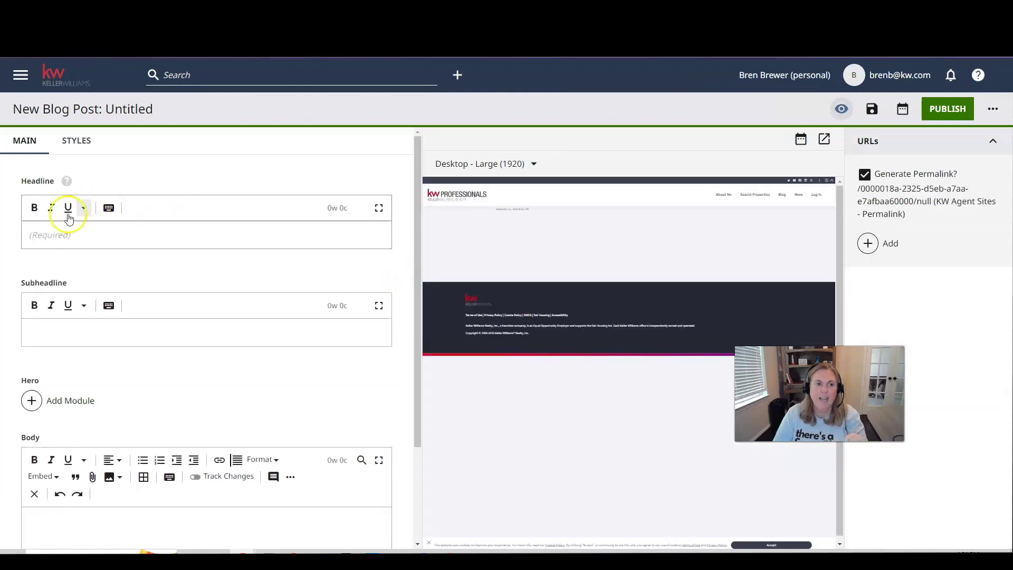
pyautogui.scroll(-1, 79, 349)
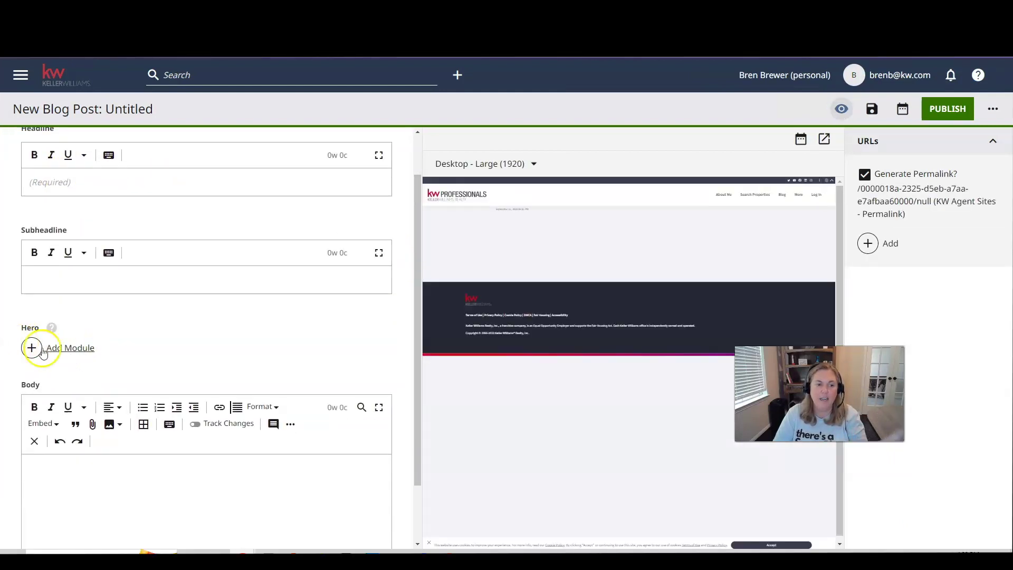
pyautogui.scroll(-1, 74, 349)
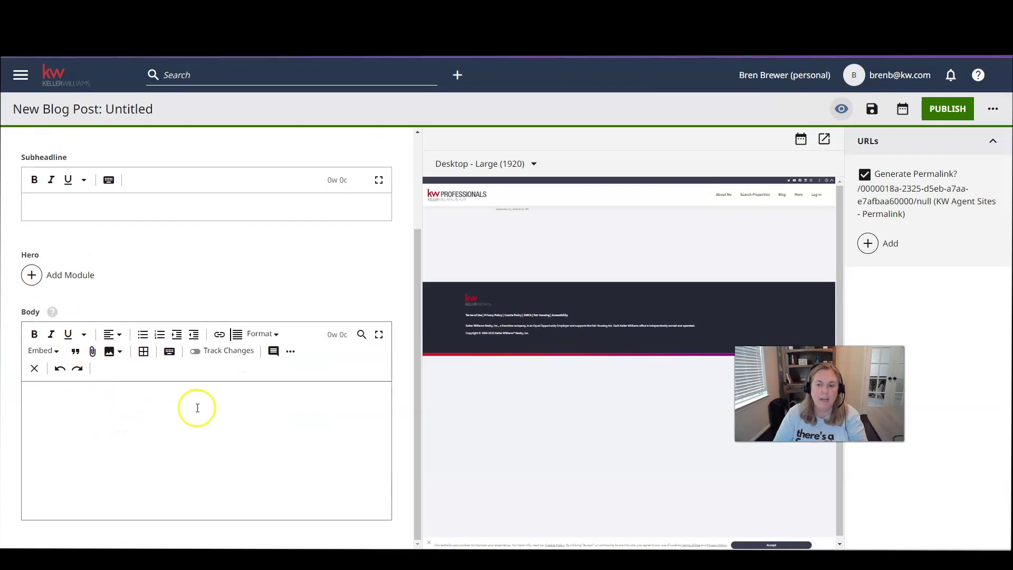
pyautogui.scroll(2, 180, 395)
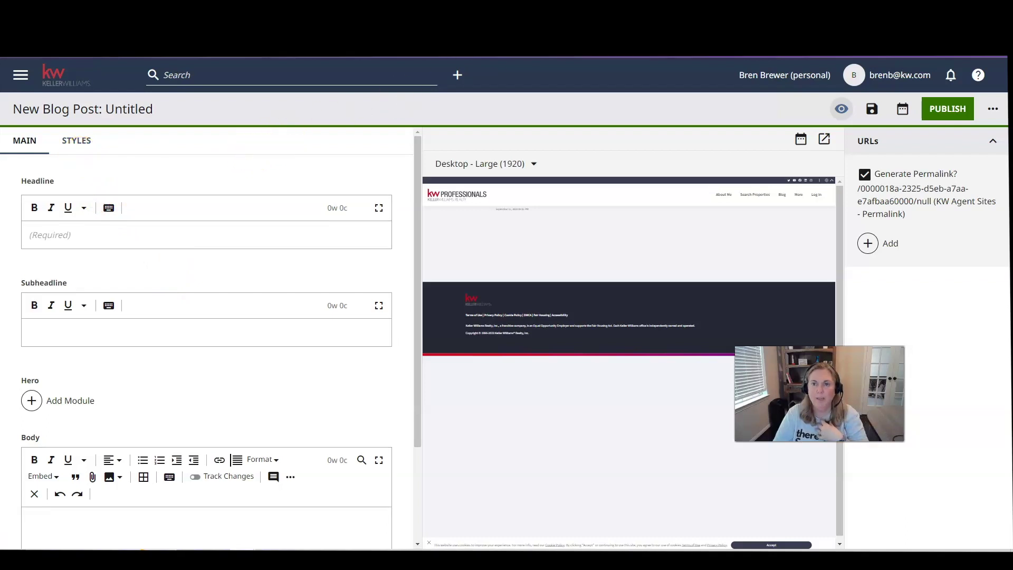
# Step: Copy the ChatGPT article's title into the blog post Headline
pyautogui.hotkey('ctrl', 'Tab')
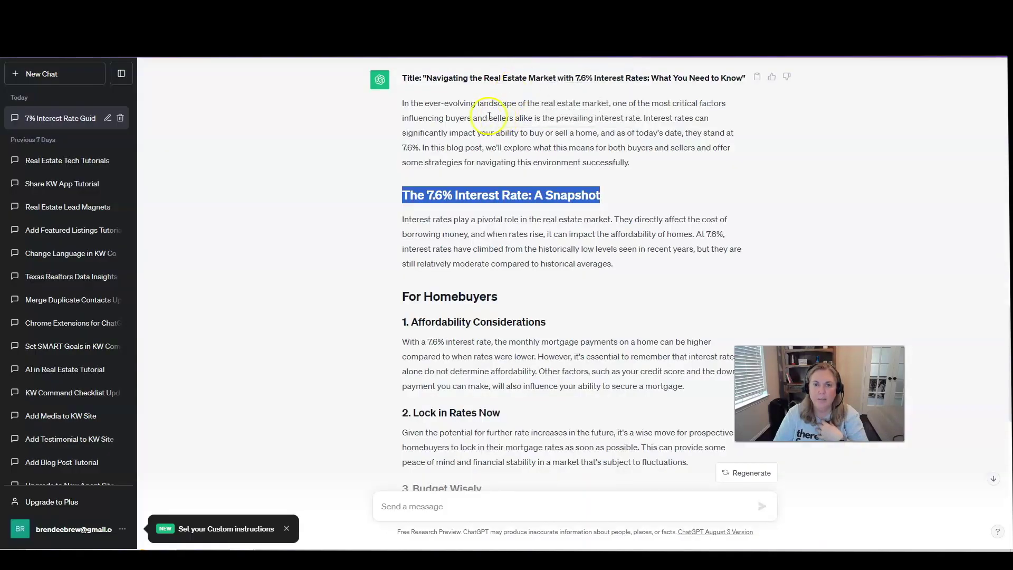
pyautogui.moveTo(427, 76); pyautogui.dragTo(743, 85)
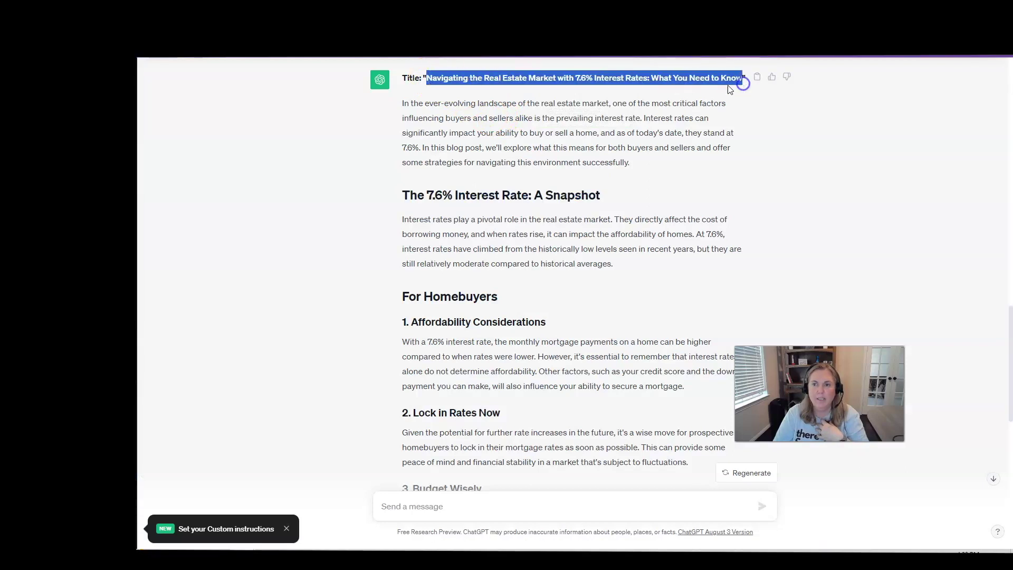
pyautogui.rightClick(730, 87)
pyautogui.click(754, 21)
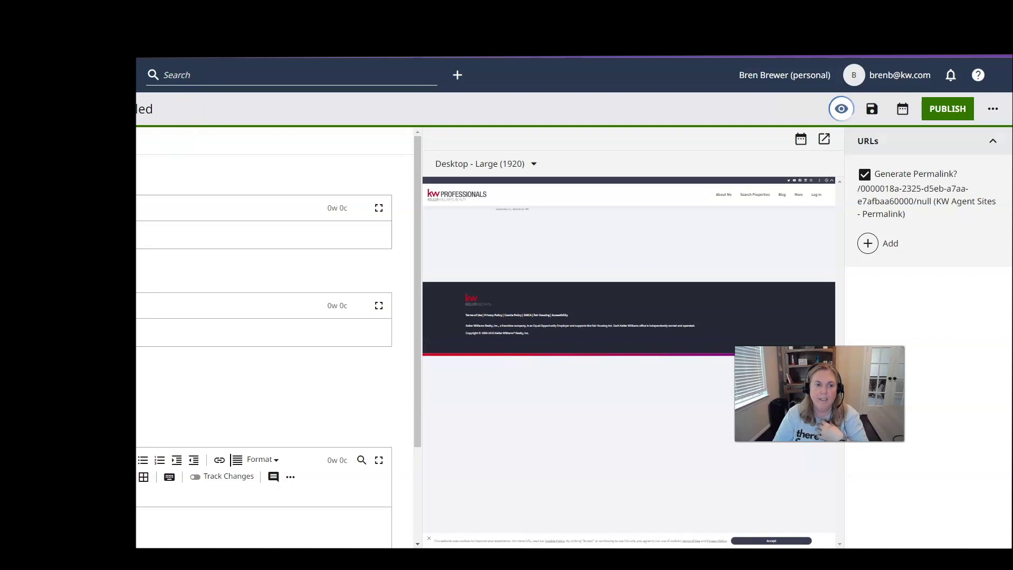
pyautogui.rightClick(84, 234)
pyautogui.click(101, 304)
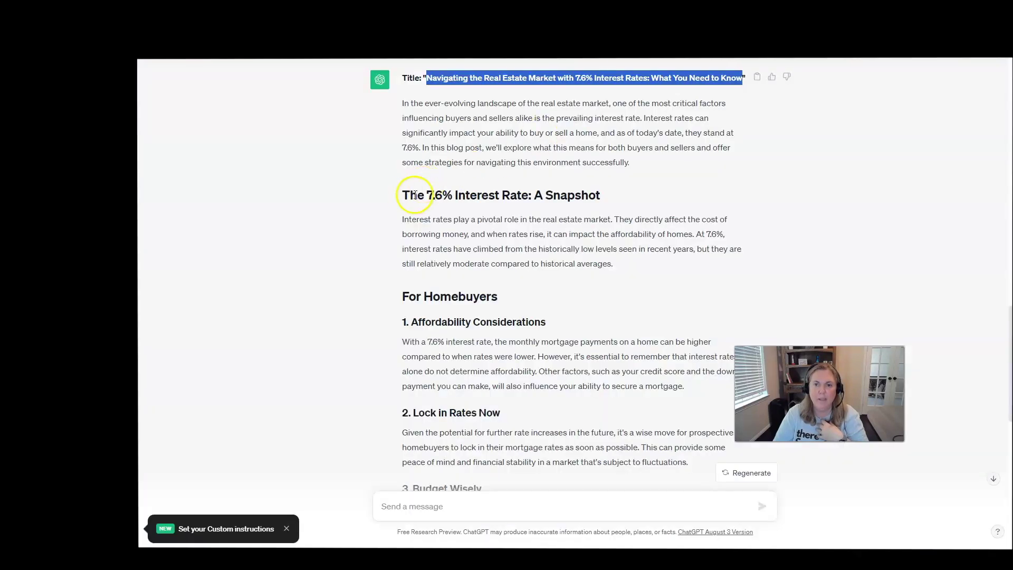
# Step: Copy the heading 'The 7.6% Interest Rate: A Snapshot' into the Subheadline
pyautogui.moveTo(401, 195); pyautogui.dragTo(591, 199)
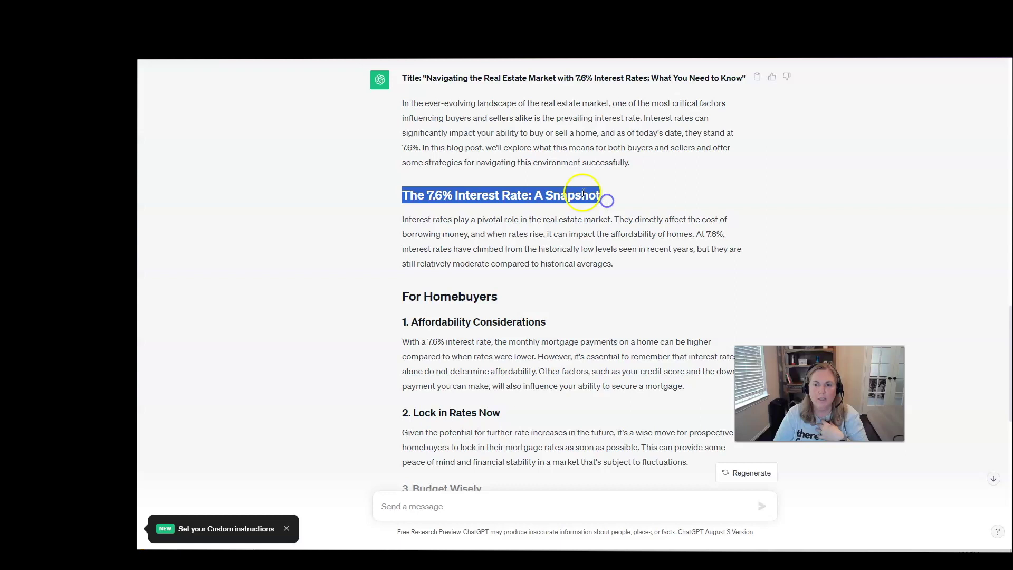
pyautogui.rightClick(583, 195)
pyautogui.click(612, 203)
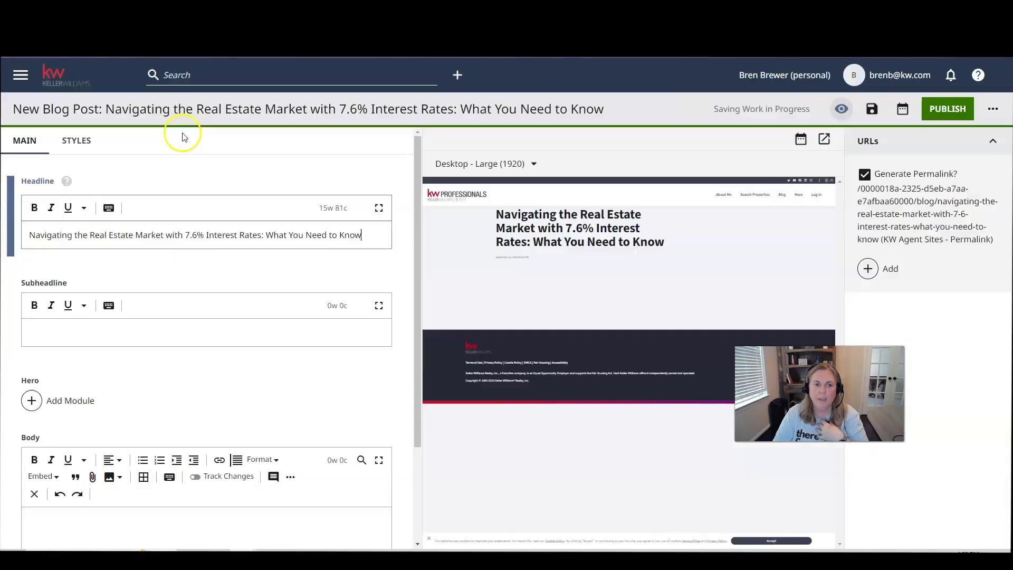
pyautogui.click(97, 327)
pyautogui.rightClick(97, 328)
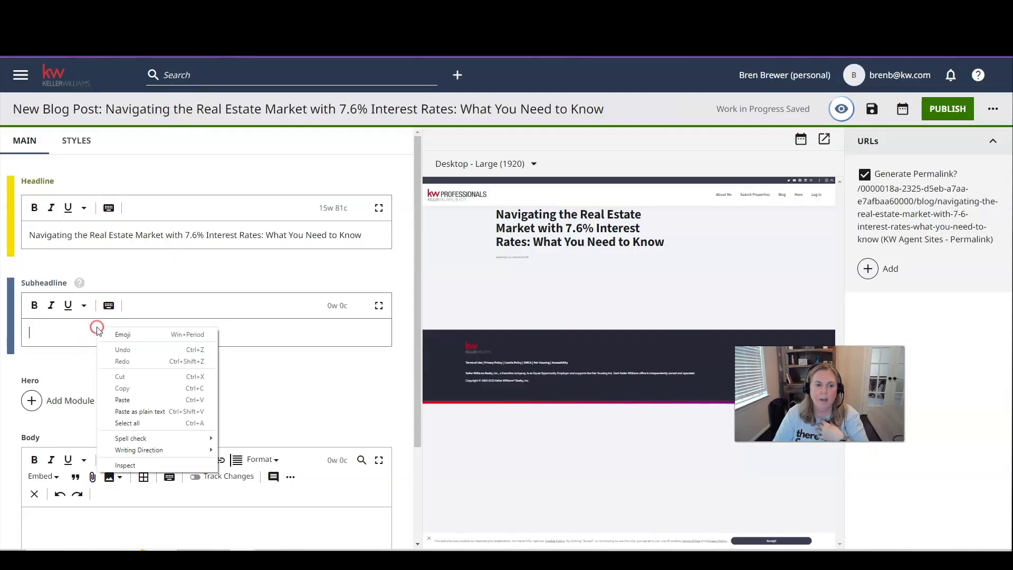
pyautogui.click(126, 399)
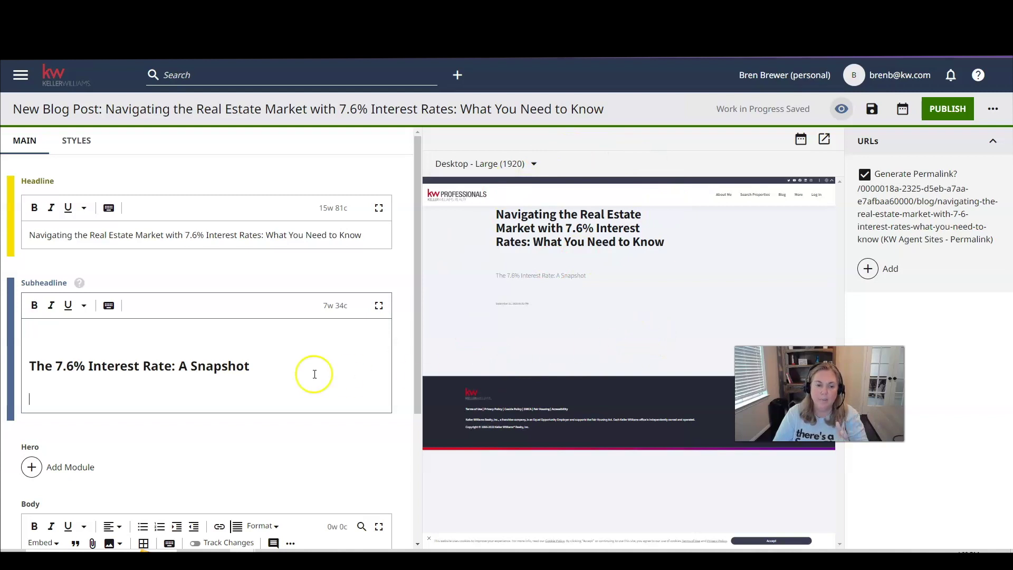
# Step: Add an image module to the Hero section and choose the house-and-dollar mortgage graphic
pyautogui.scroll(-4, 312, 373)
pyautogui.click(32, 276)
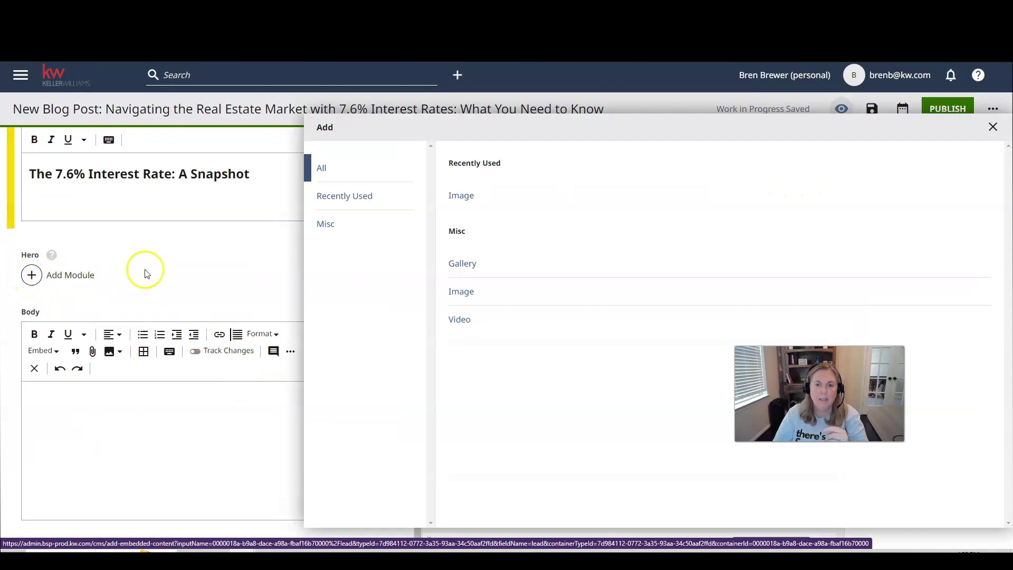
pyautogui.click(465, 199)
pyautogui.click(468, 199)
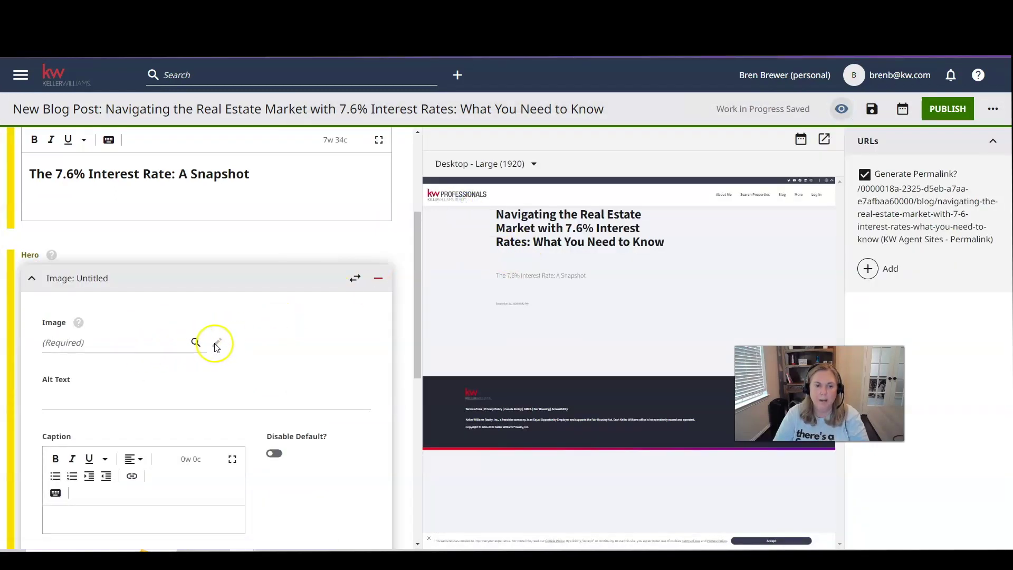
pyautogui.click(195, 342)
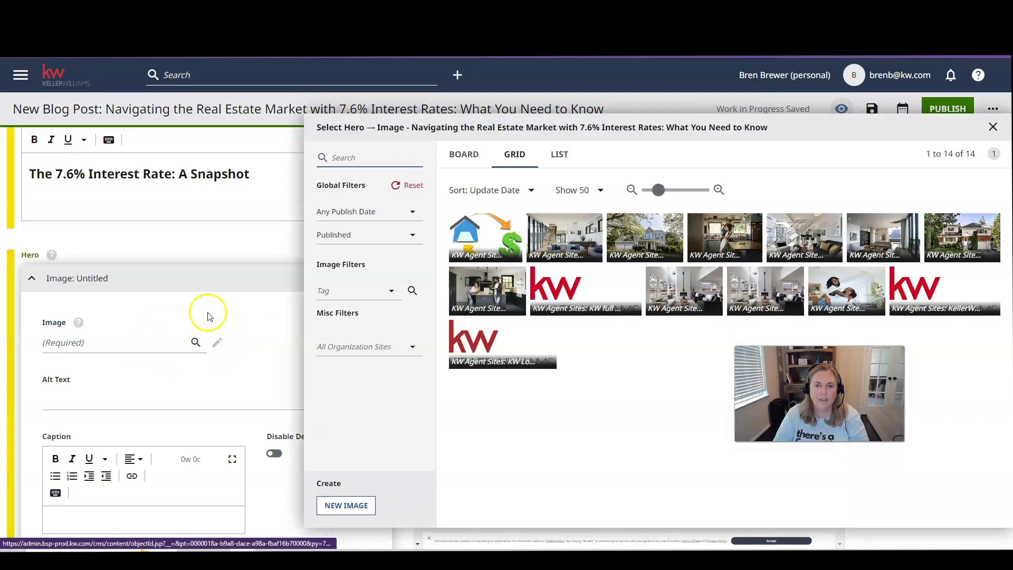
pyautogui.click(481, 240)
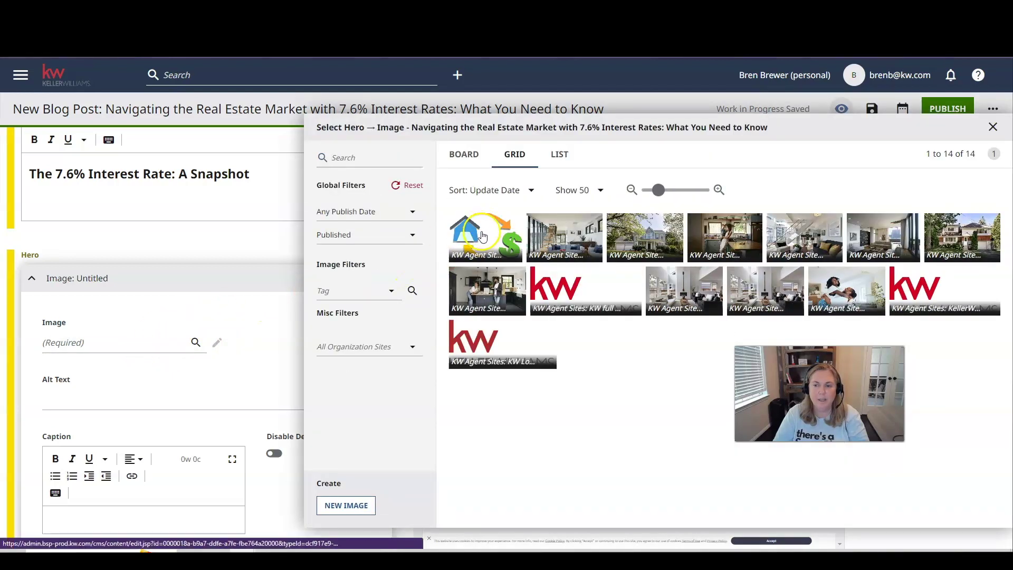
pyautogui.scroll(-7, 294, 277)
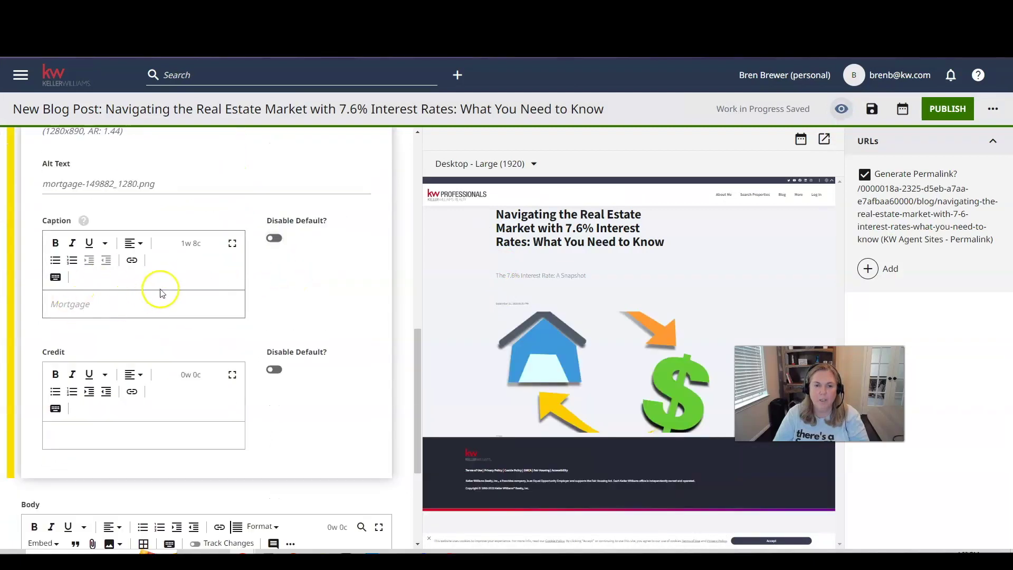
pyautogui.scroll(-3, 161, 293)
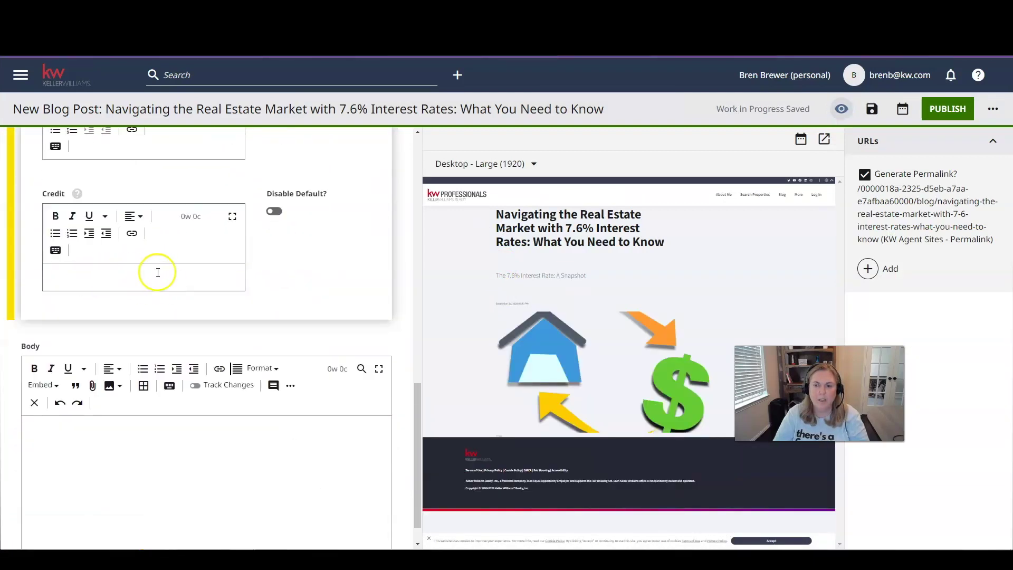
pyautogui.scroll(-1, 148, 273)
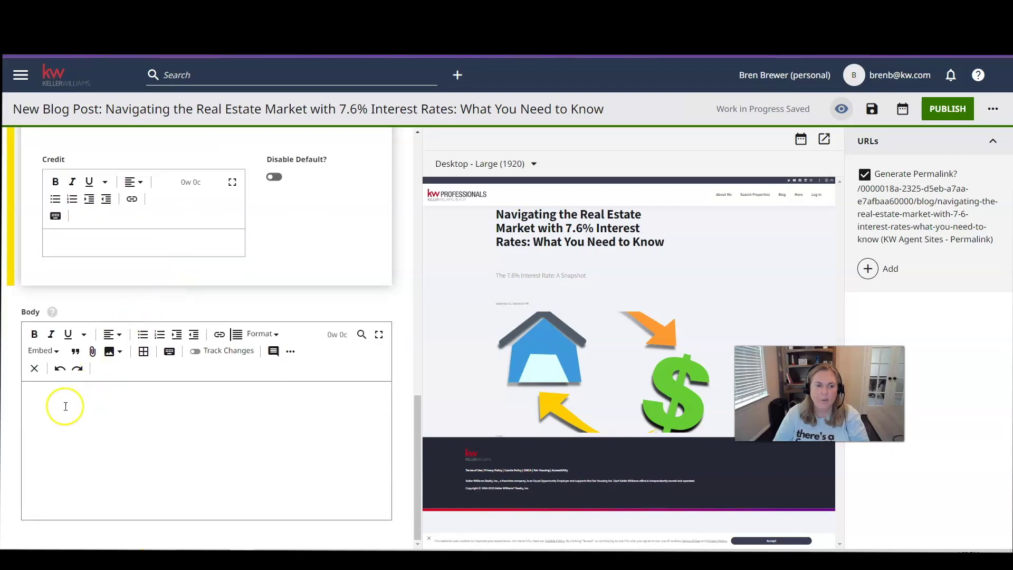
# Step: Copy the whole ChatGPT article, intro paragraph through the Conclusion, back to the blog editor
pyautogui.hotkey('alt', 'Tab')
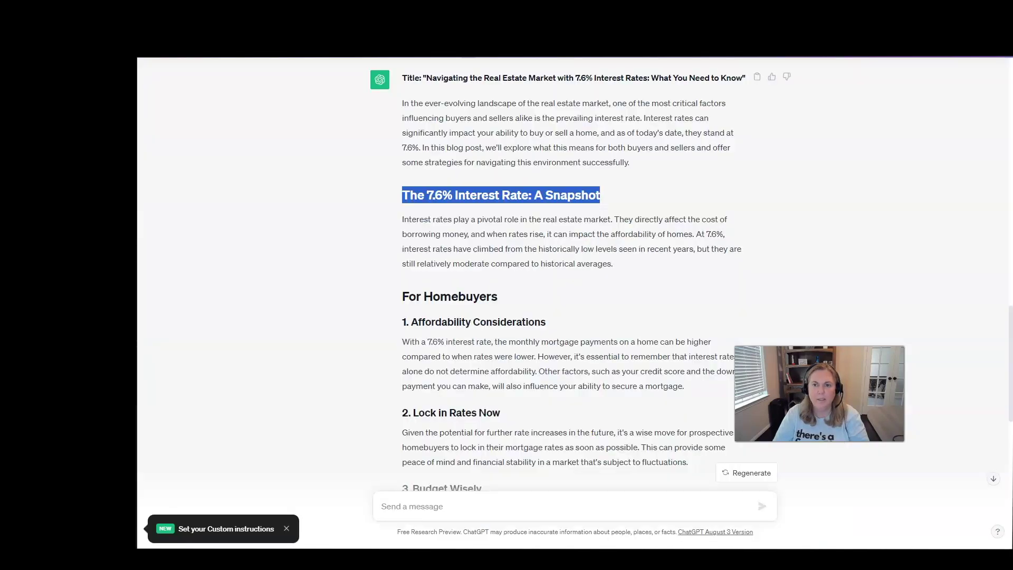
pyautogui.moveTo(404, 156); pyautogui.dragTo(634, 419)
pyautogui.scroll(-7, 521, 318)
pyautogui.scroll(-4, 635, 419)
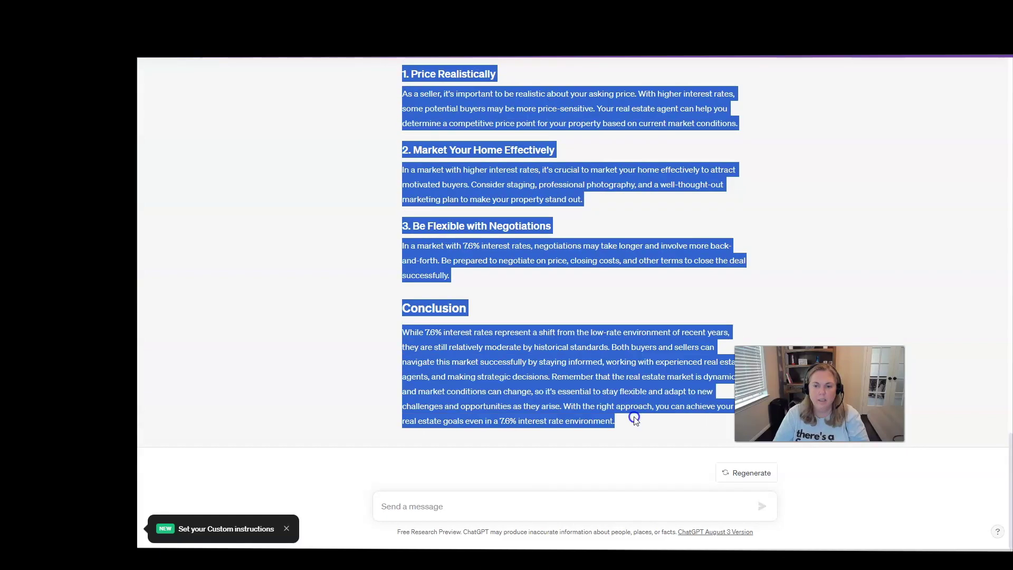
pyautogui.rightClick(659, 402)
pyautogui.click(683, 409)
pyautogui.hotkey('alt', 'Tab')
# Step: Paste the copied ChatGPT article into the empty post Body
pyautogui.click(82, 397)
pyautogui.rightClick(82, 396)
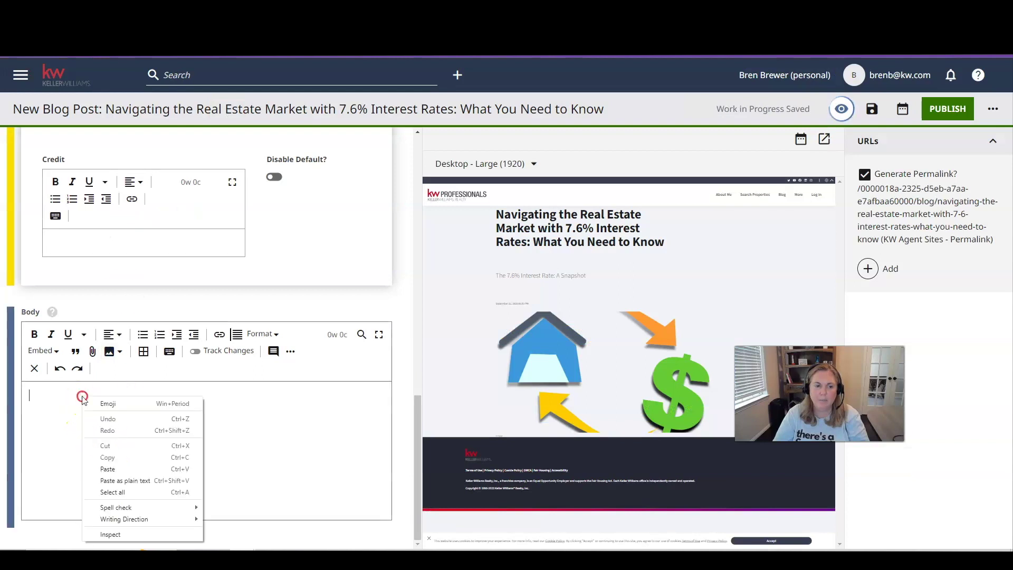
pyautogui.click(108, 468)
pyautogui.scroll(-2, 214, 470)
# Step: Delete the duplicate 'The 7.6% Interest Rate: A Snapshot' heading and tidy the blank lines
pyautogui.moveTo(250, 386); pyautogui.dragTo(29, 384)
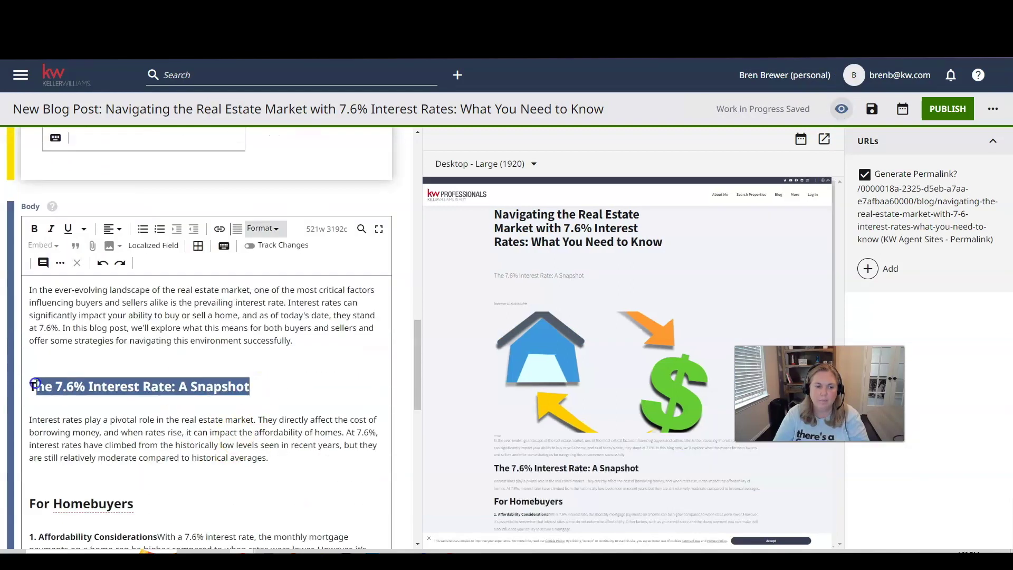
pyautogui.press('BackSpace')
pyautogui.press('BackSpace')
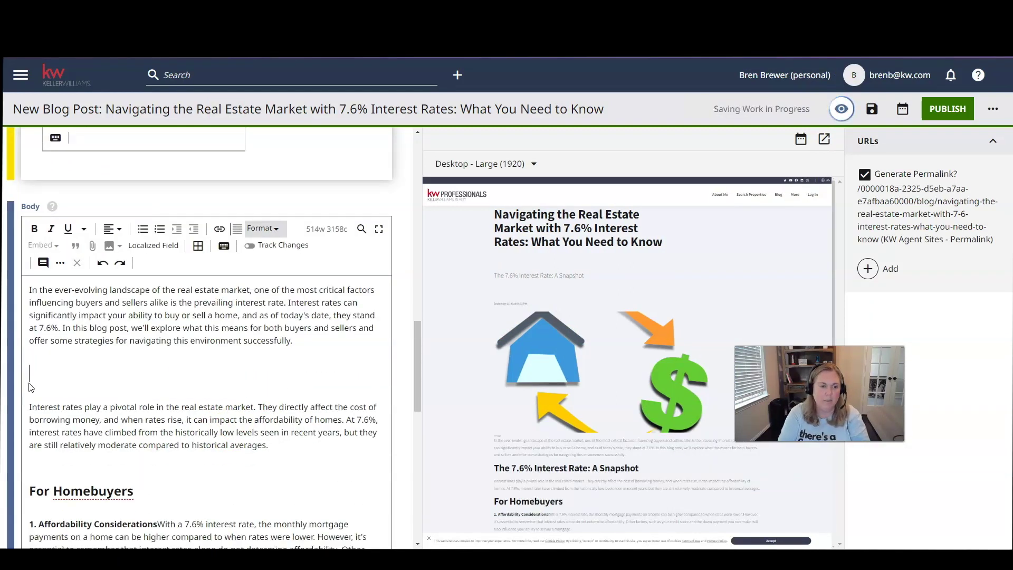
pyautogui.press('BackSpace')
pyautogui.press('Return')
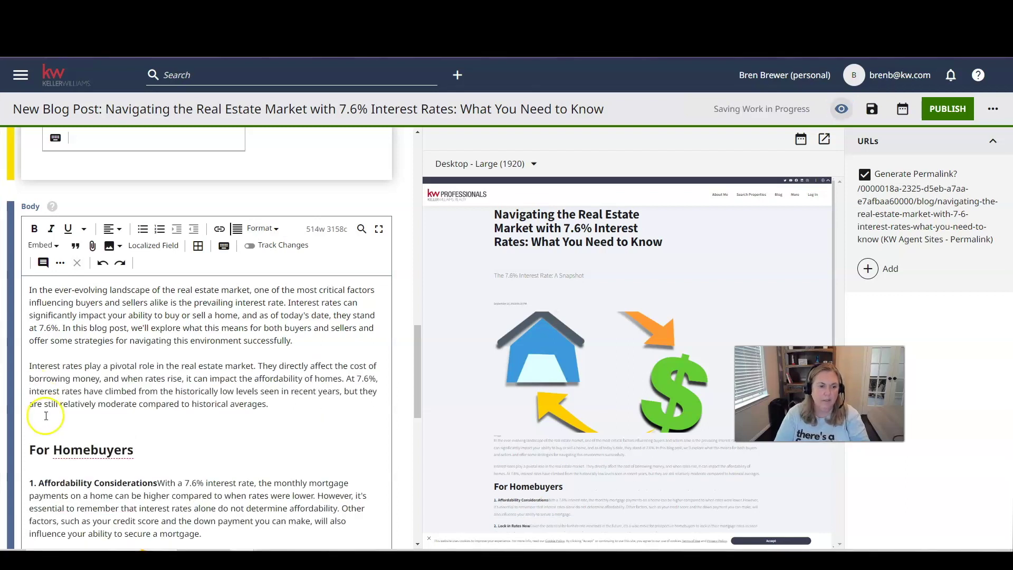
pyautogui.scroll(-3, 124, 411)
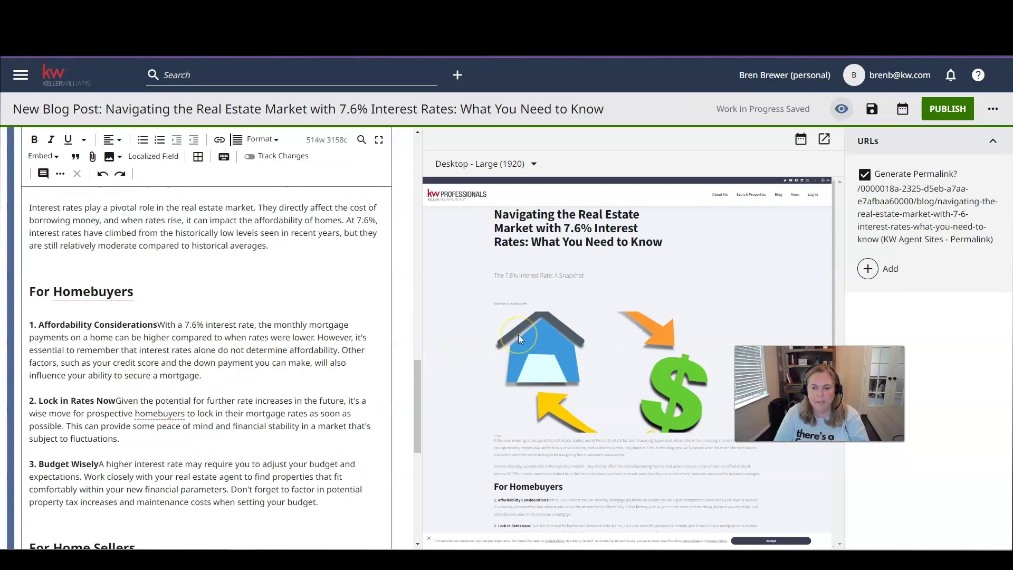
pyautogui.scroll(-5, 530, 334)
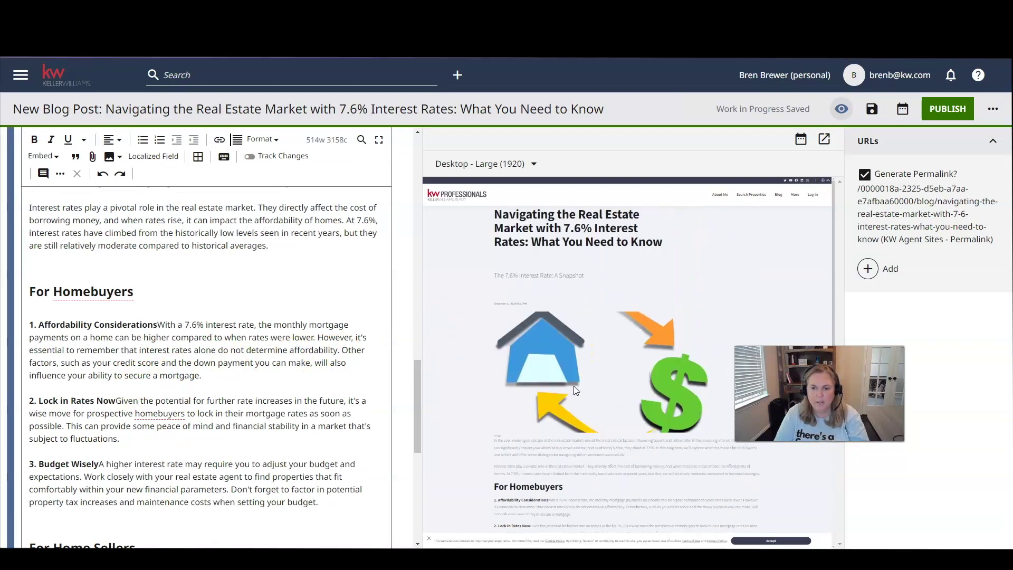
# Step: Review the finished post body and preview, then publish the post
pyautogui.click(287, 350)
pyautogui.scroll(-8, 287, 351)
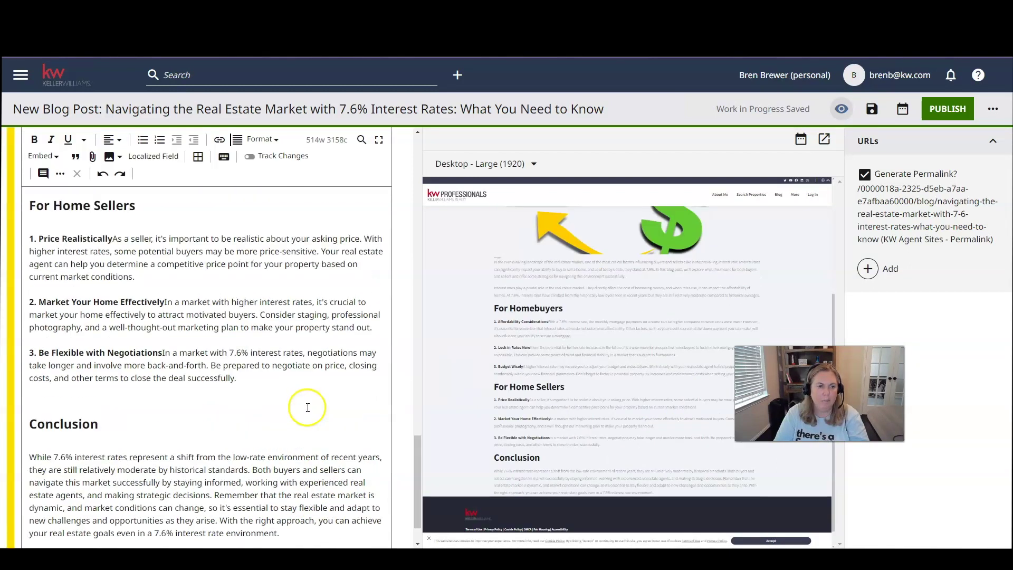
pyautogui.scroll(3, 308, 407)
pyautogui.scroll(3, 606, 339)
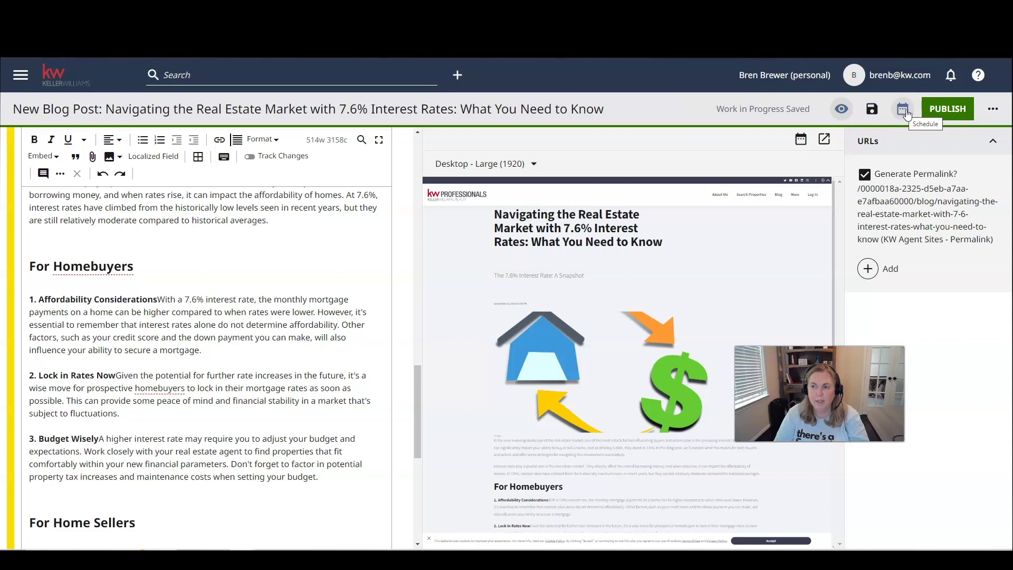
pyautogui.click(948, 110)
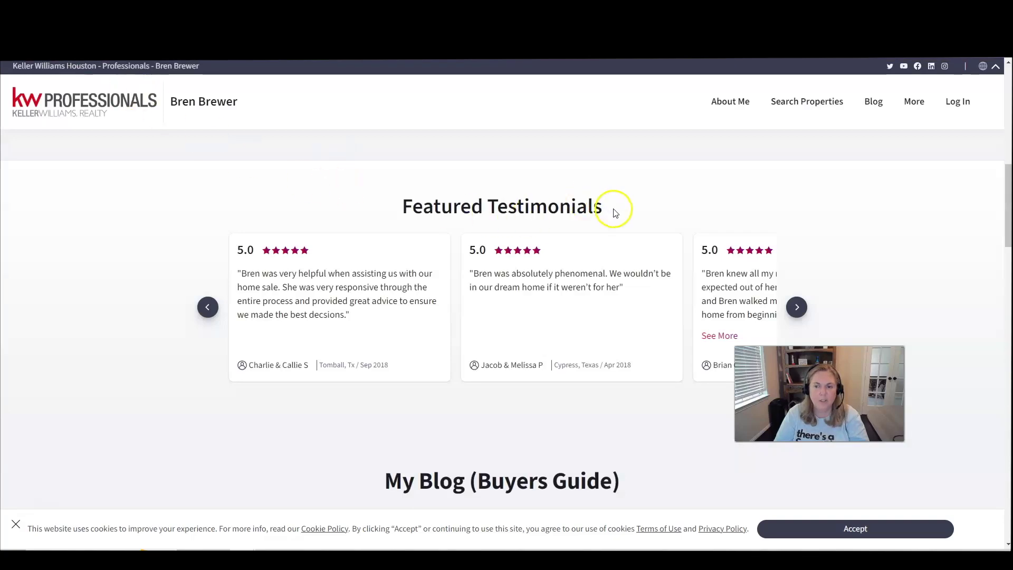
# Step: On the live home page, locate My Blog (Buyers Guide) and open the 7.6% interest-rates post
pyautogui.scroll(10, 612, 214)
pyautogui.scroll(-15, 615, 217)
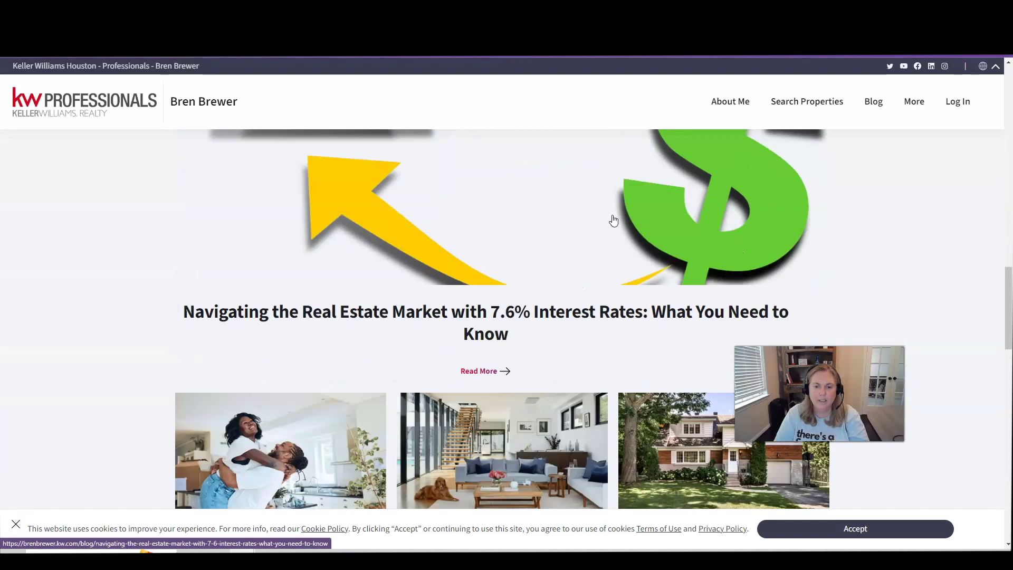
pyautogui.scroll(3, 612, 219)
pyautogui.click(427, 371)
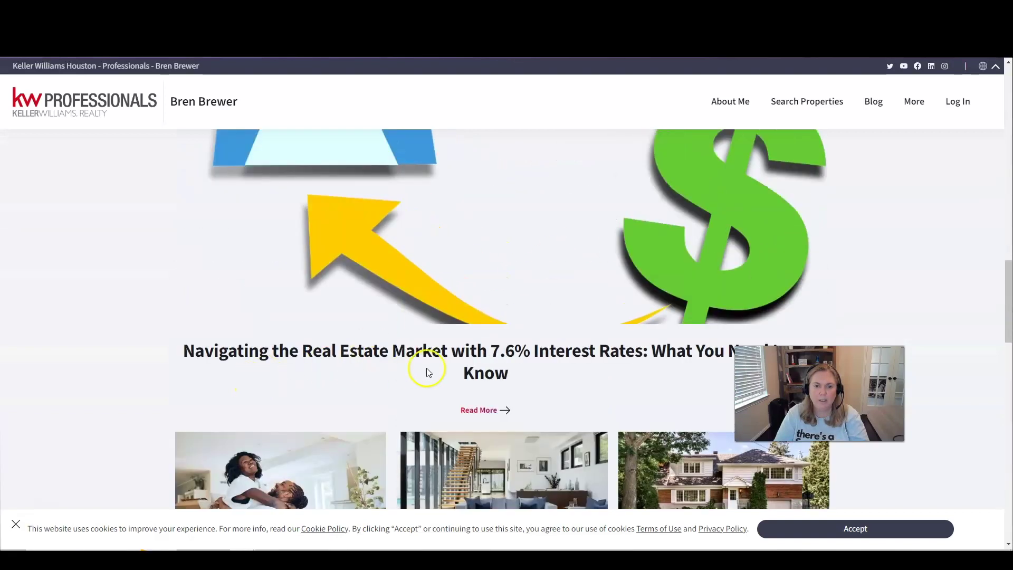
pyautogui.scroll(1, 580, 369)
pyautogui.scroll(-2, 599, 389)
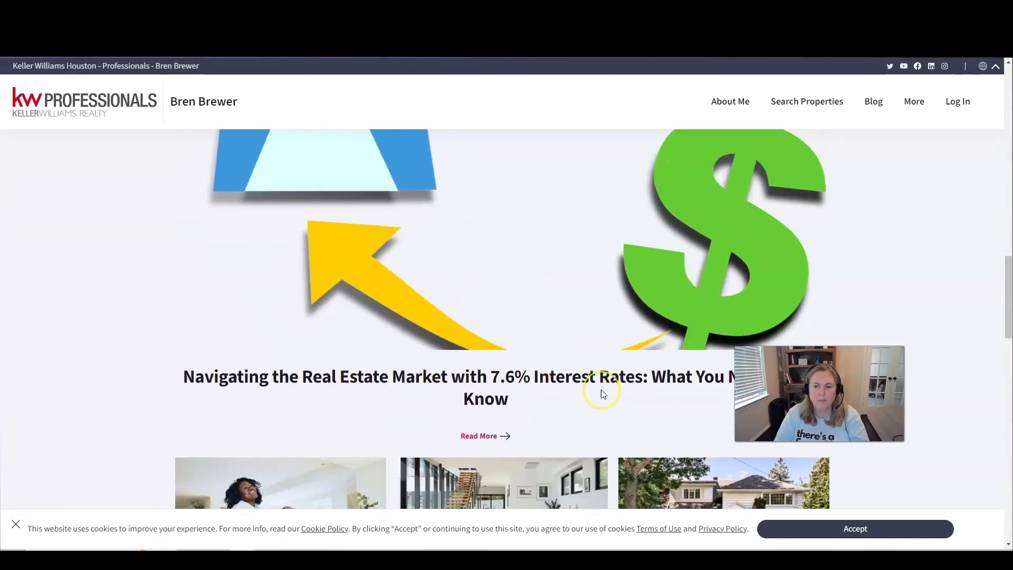
pyautogui.scroll(-1, 552, 357)
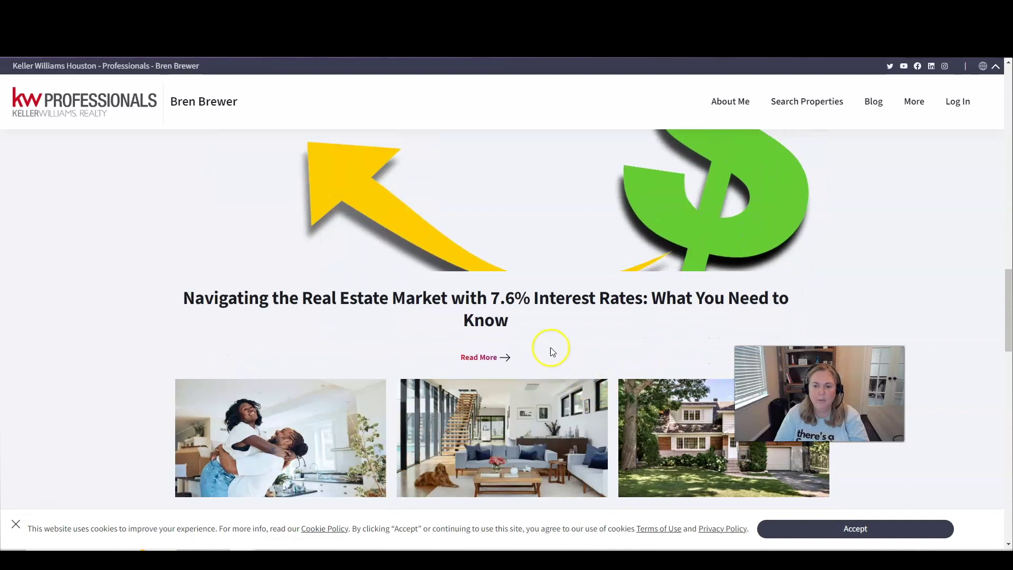
pyautogui.scroll(8, 548, 346)
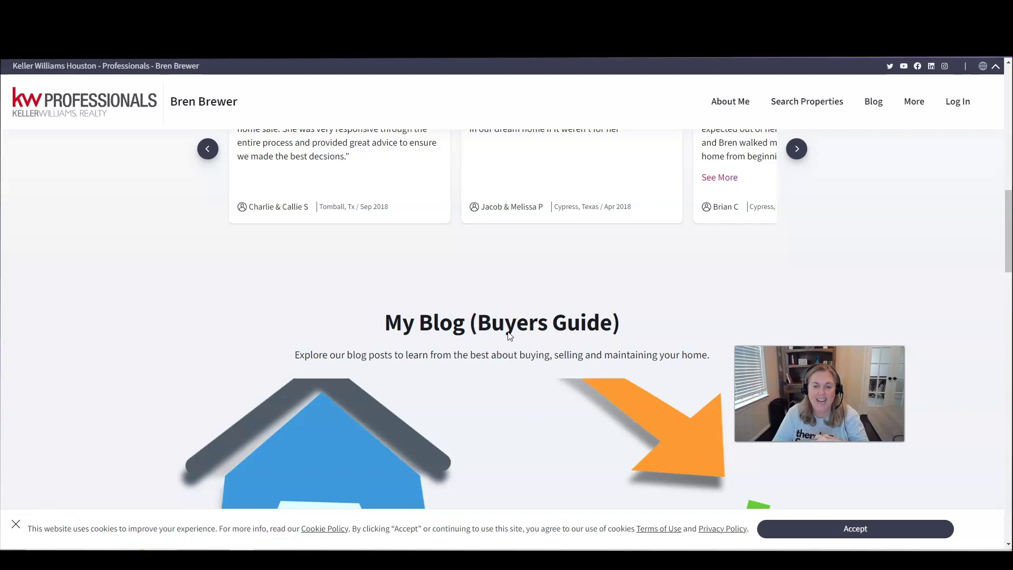
pyautogui.scroll(-3, 441, 343)
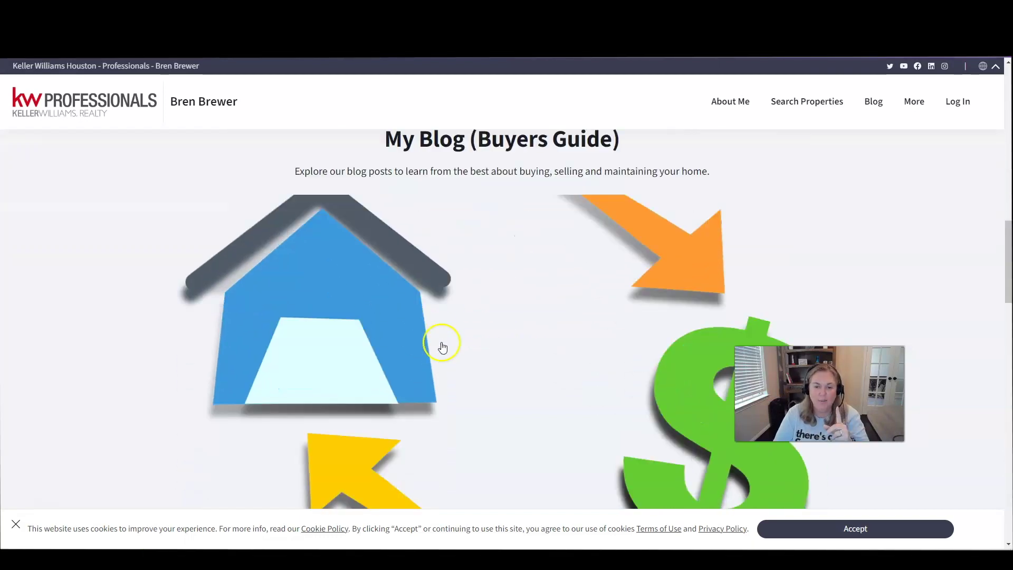
pyautogui.scroll(3, 430, 316)
pyautogui.scroll(-8, 430, 317)
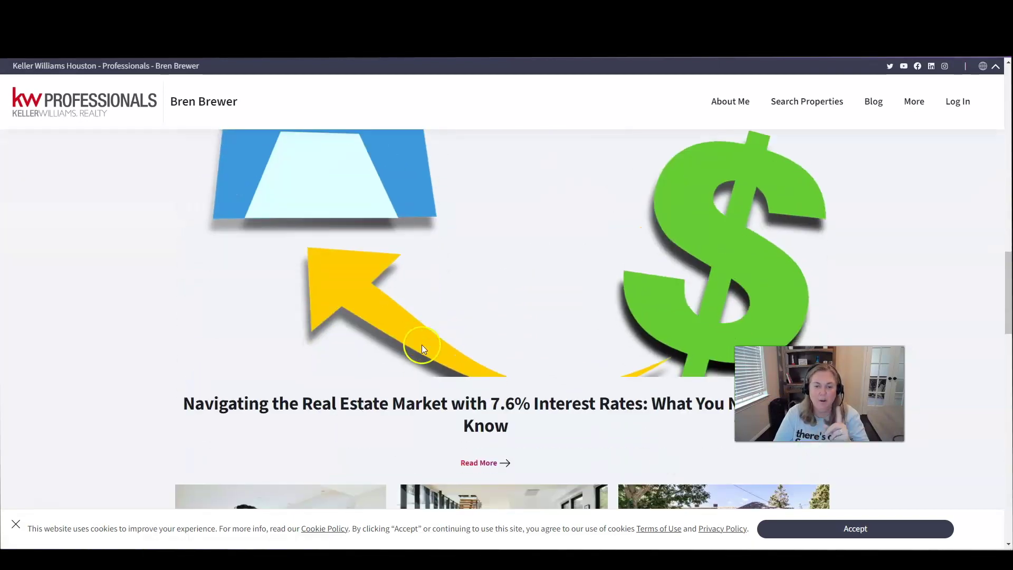
pyautogui.click(419, 353)
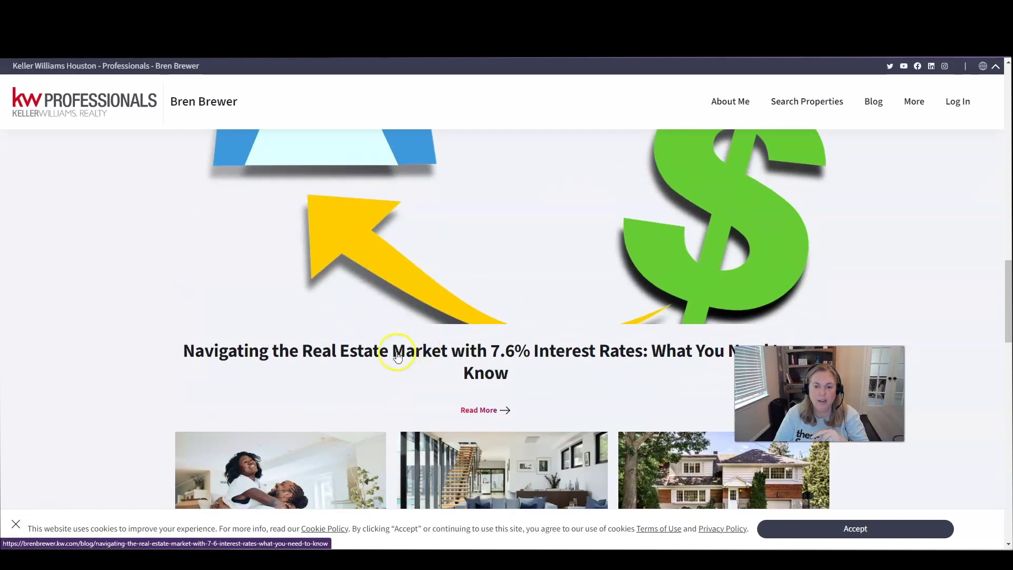
# Step: Scroll through the live 7.6% interest-rates post's hero image and article, then copy its URL
pyautogui.scroll(-8, 442, 343)
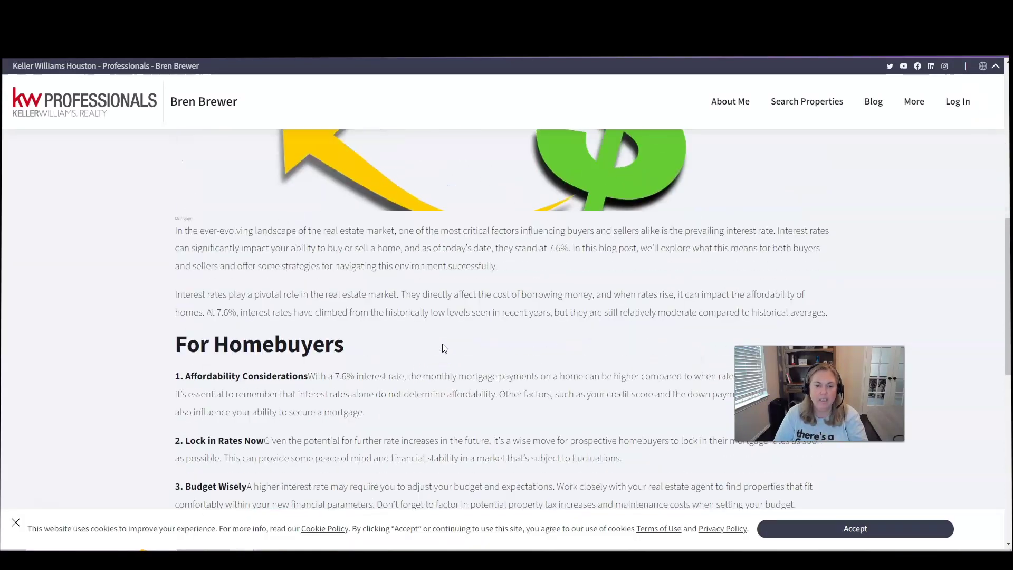
pyautogui.scroll(-6, 442, 343)
pyautogui.scroll(9, 261, 158)
pyautogui.click(261, 158)
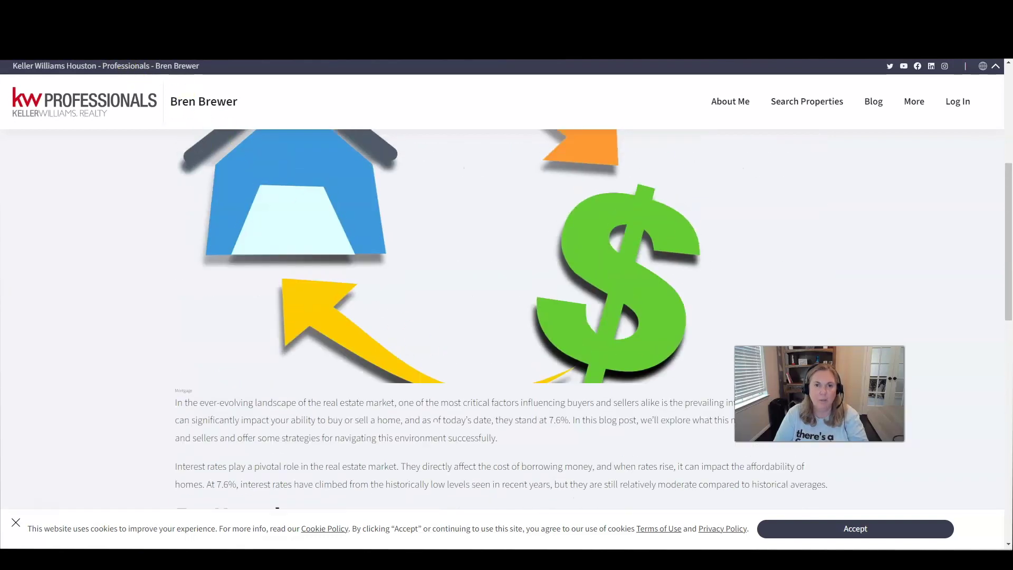
pyautogui.rightClick(352, 29)
pyautogui.click(372, 68)
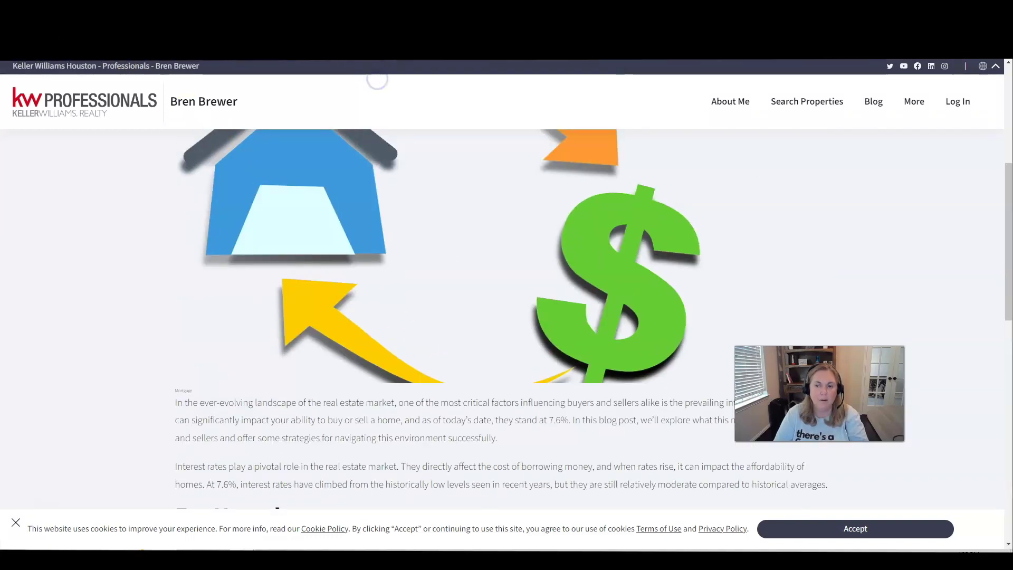